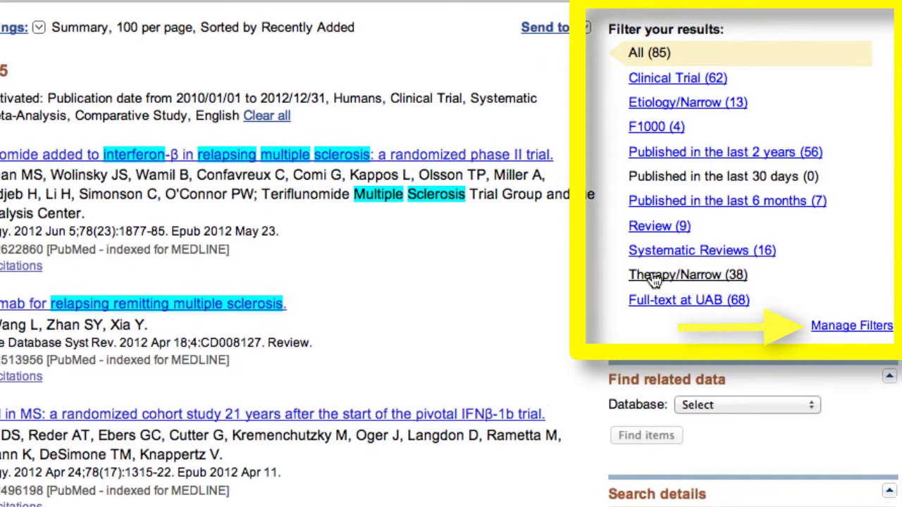
Apply the Therapy/Narrow filter to cut the MS interferon beta results to 38 citations.
click(654, 276)
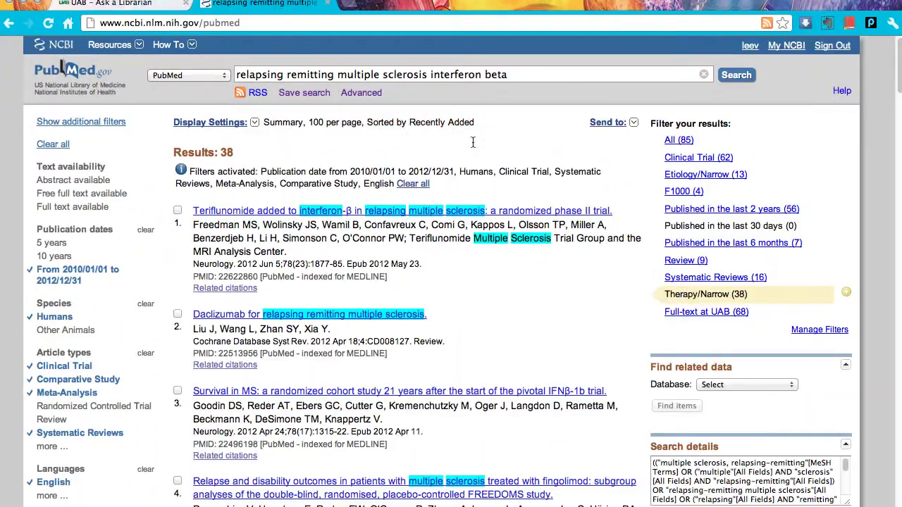
Return to the 85 results and apply Summary display, 100 per page, sorted by Recently Added.
click(6, 24)
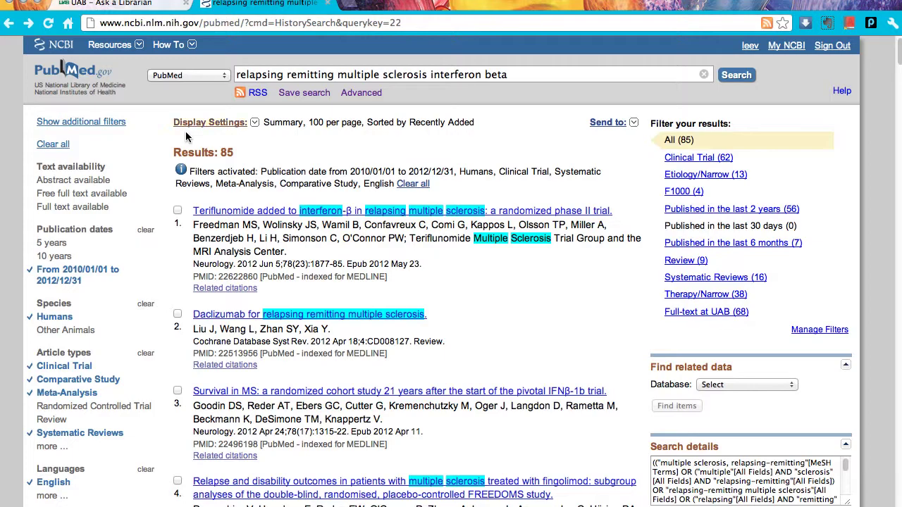
click(252, 124)
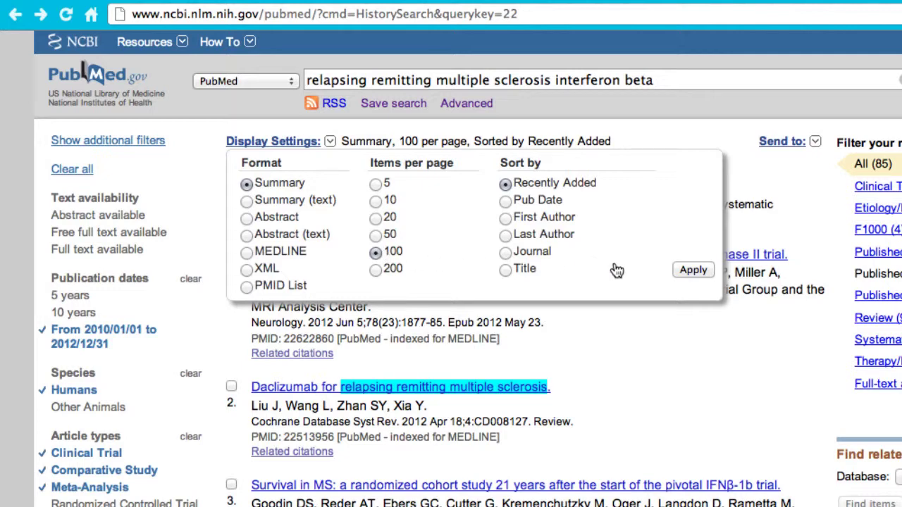
click(691, 273)
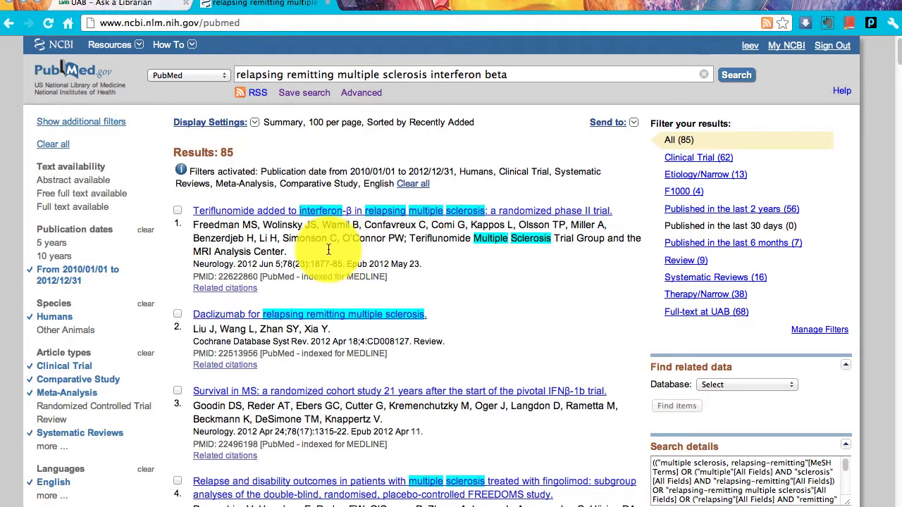
Mark results 1 through 5, including the fingolimod study and the Alemtuzumab trial.
click(179, 211)
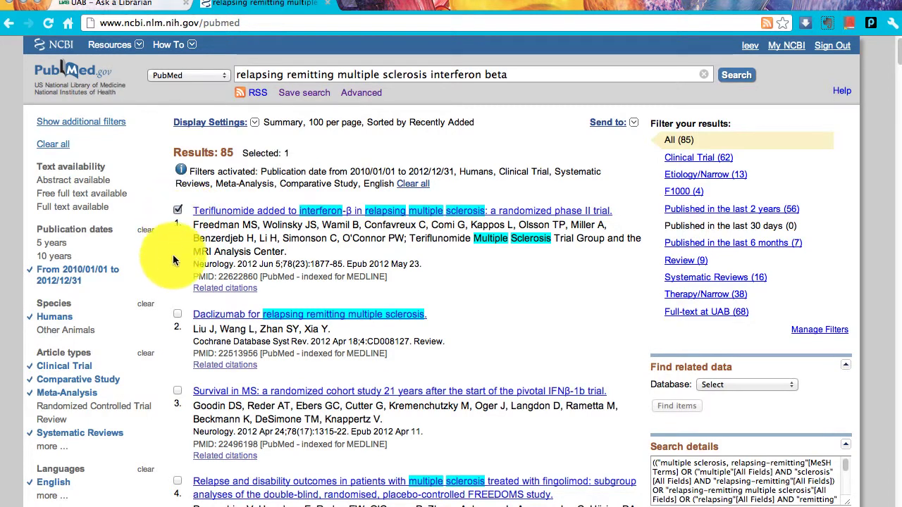
click(177, 315)
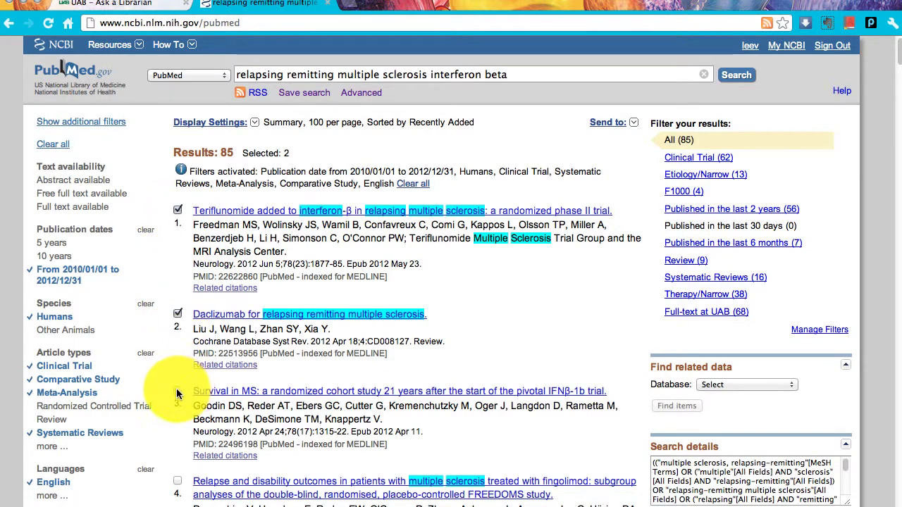
click(178, 391)
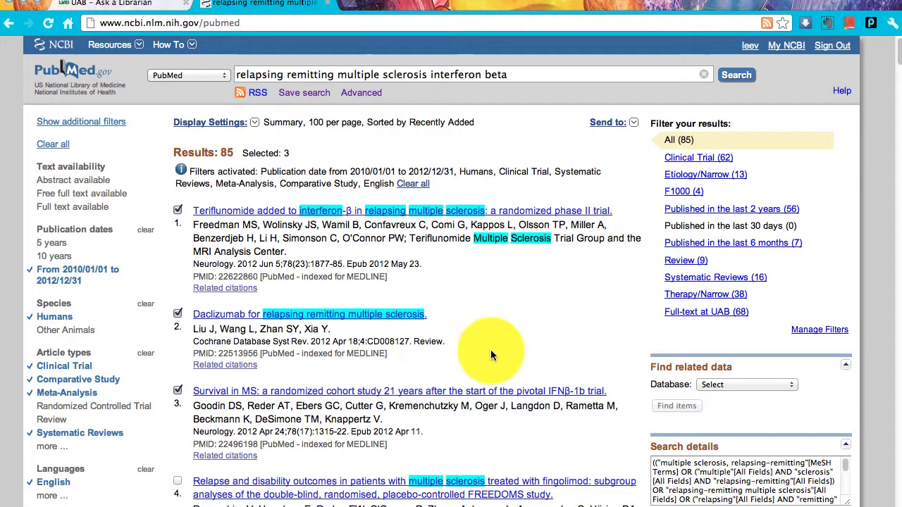
scroll(493, 349, down, 3)
scroll(492, 348, down, 8)
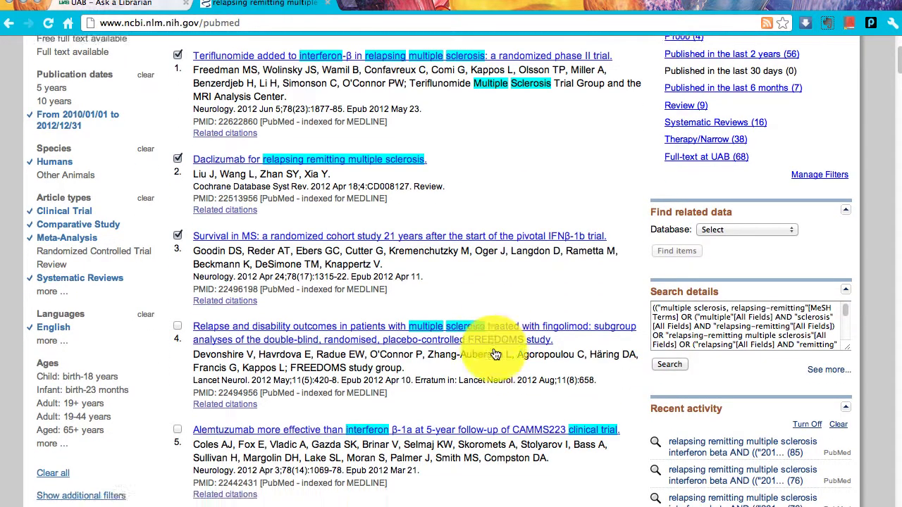
scroll(494, 349, down, 1)
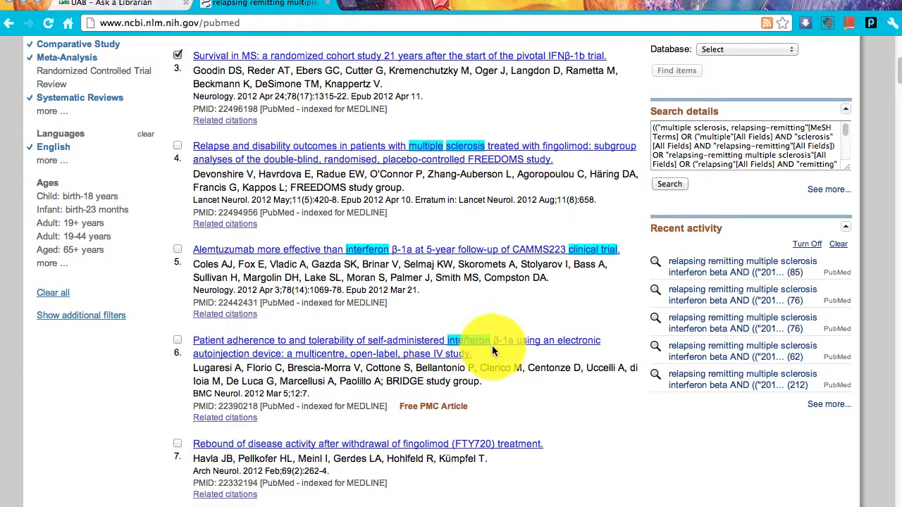
click(177, 145)
click(177, 249)
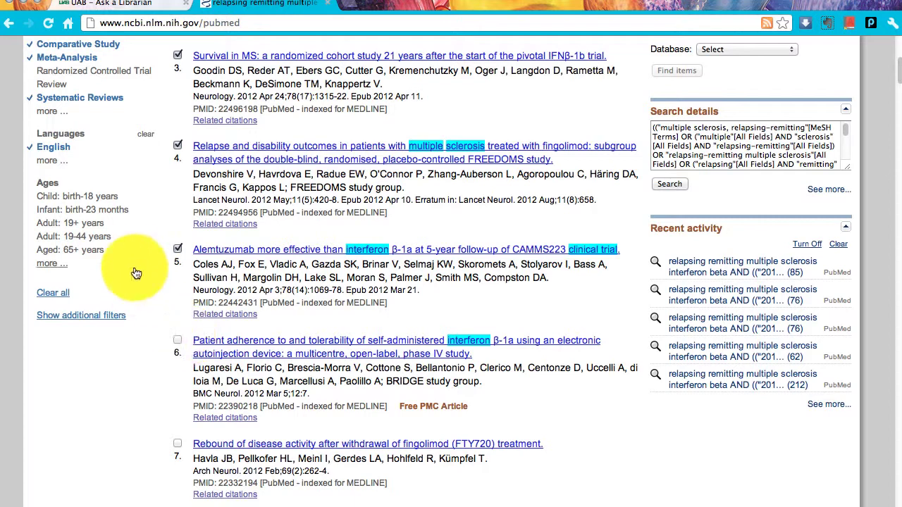
Open the Alemtuzumab trial's abstract and list its 137 related citations.
click(297, 255)
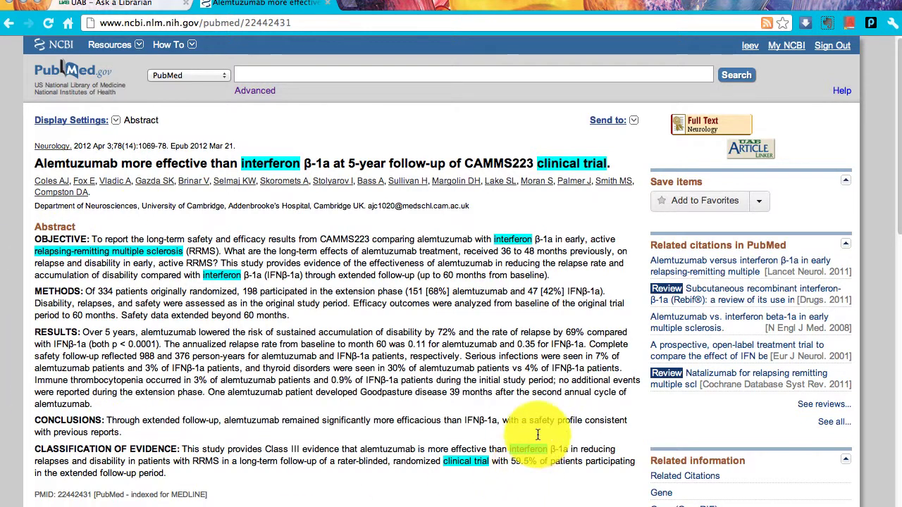
mouse_move(707, 317)
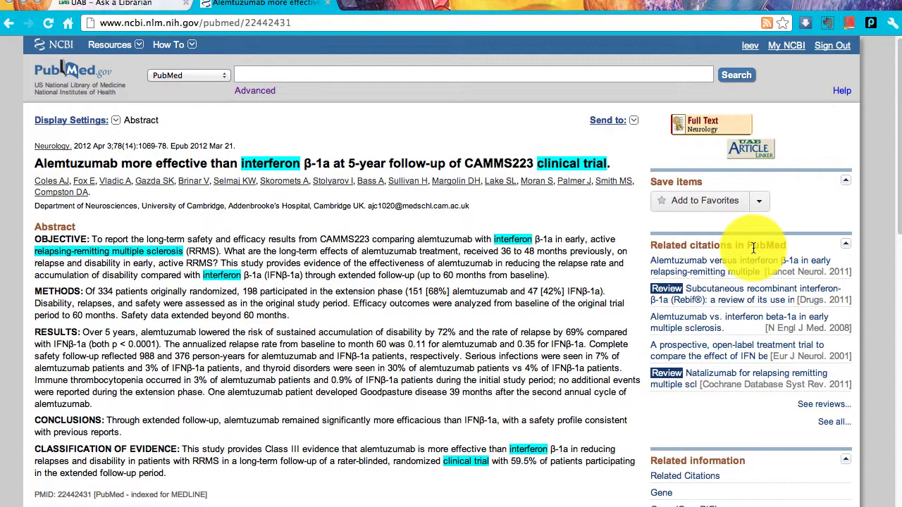
click(832, 422)
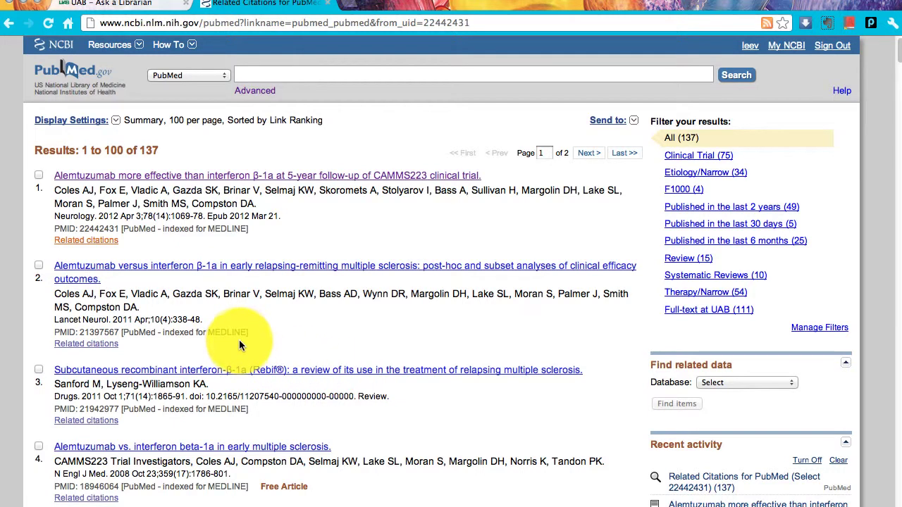
Go back to the Alemtuzumab abstract and try its Full Text Neurology link.
click(9, 29)
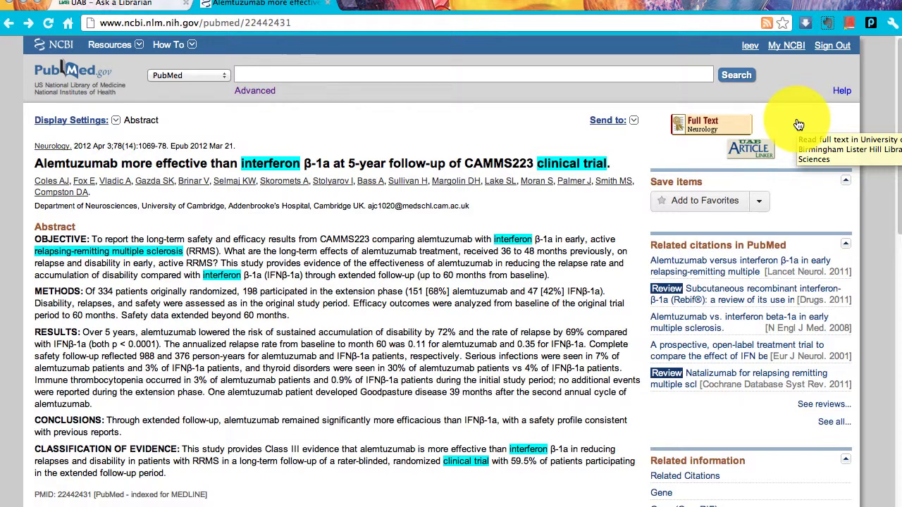
click(703, 126)
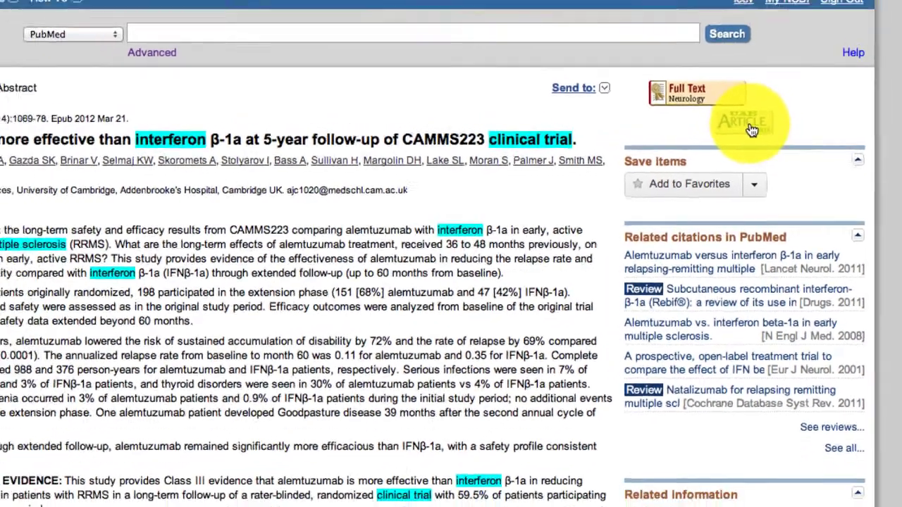
Open UAB Article Linker for the Alemtuzumab article's Journals@Ovid and MD Consult full-text options.
click(748, 117)
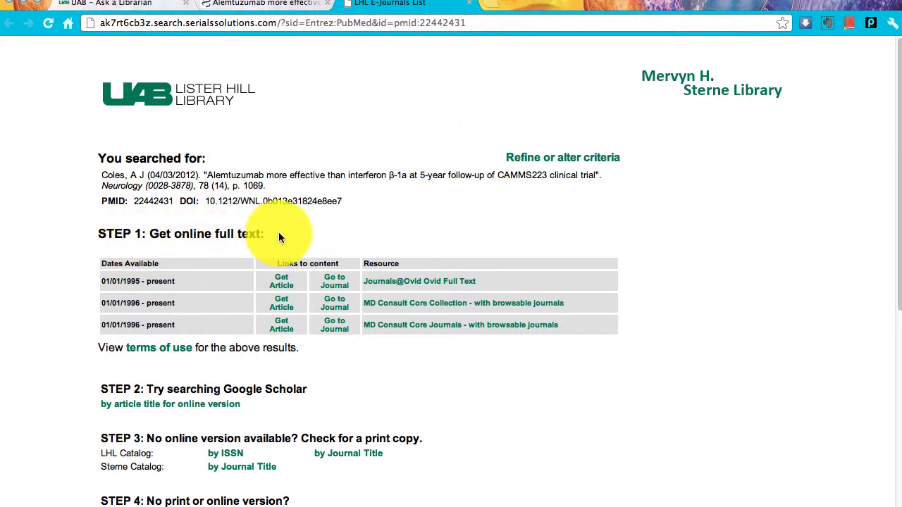
Open the Alemtuzumab article as a PDF via Journals@Ovid, read it, and return to Article Linker.
click(281, 288)
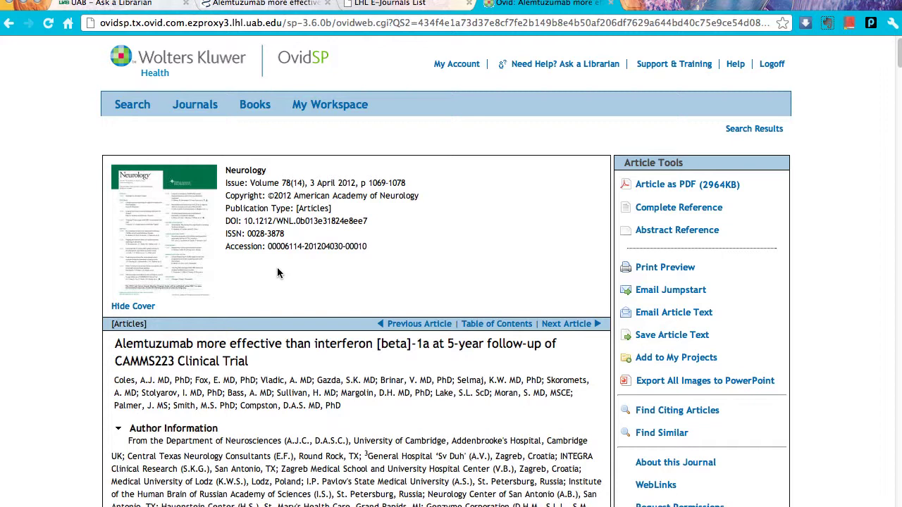
click(658, 187)
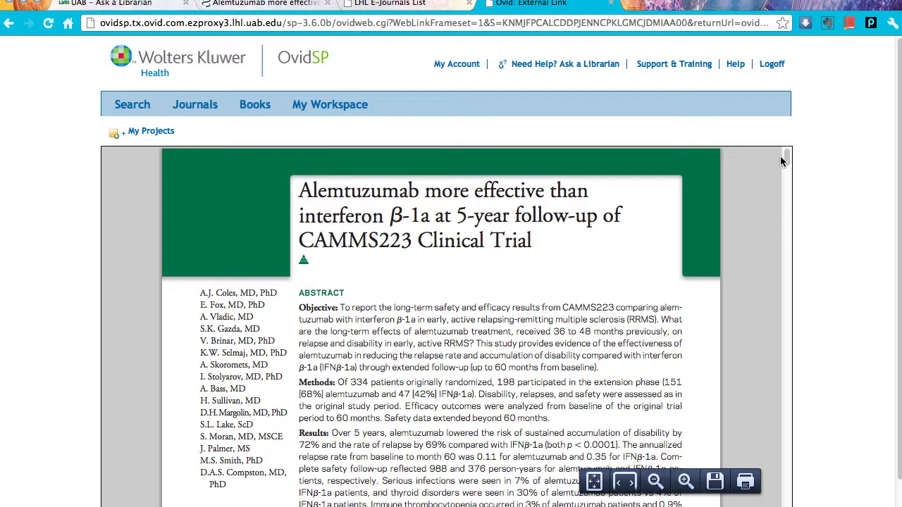
drag(784, 155, 793, 203)
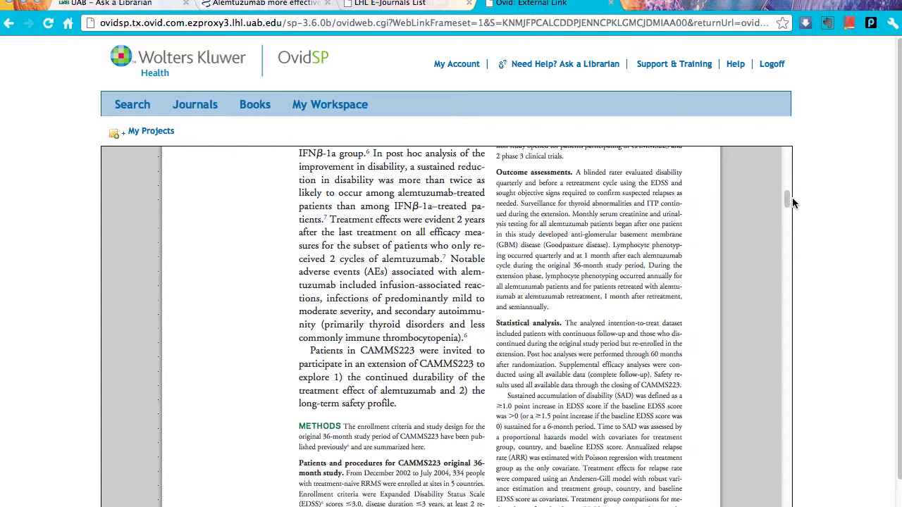
click(403, 6)
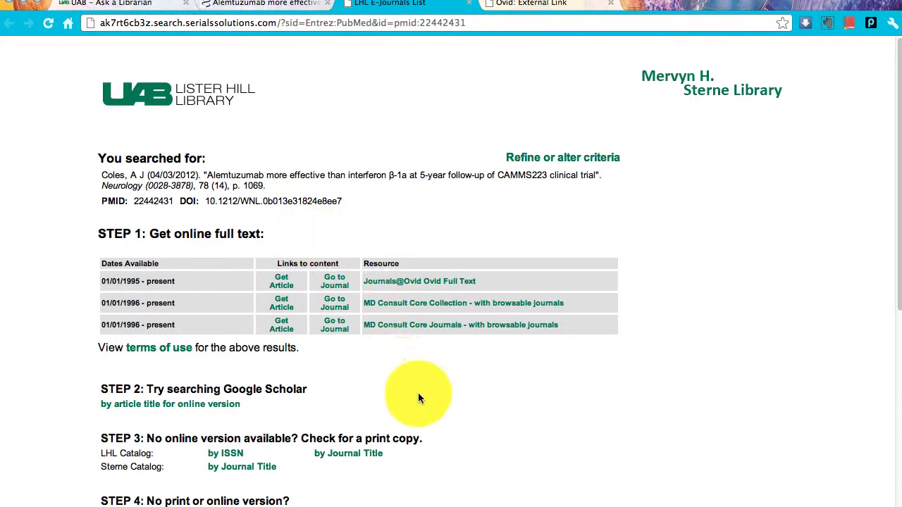
Scroll the Article Linker page down to the STEP 4 ILL Request Form.
scroll(500, 398, down, 1)
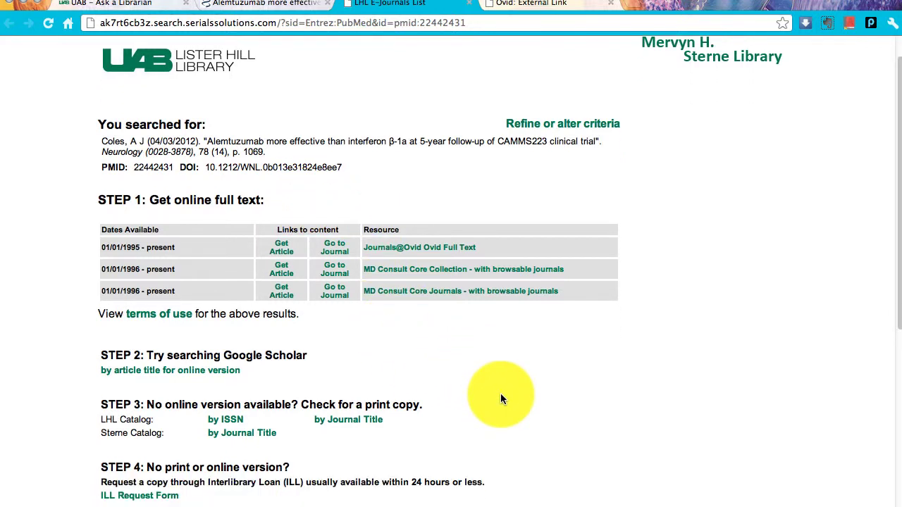
scroll(501, 400, down, 2)
scroll(502, 397, down, 2)
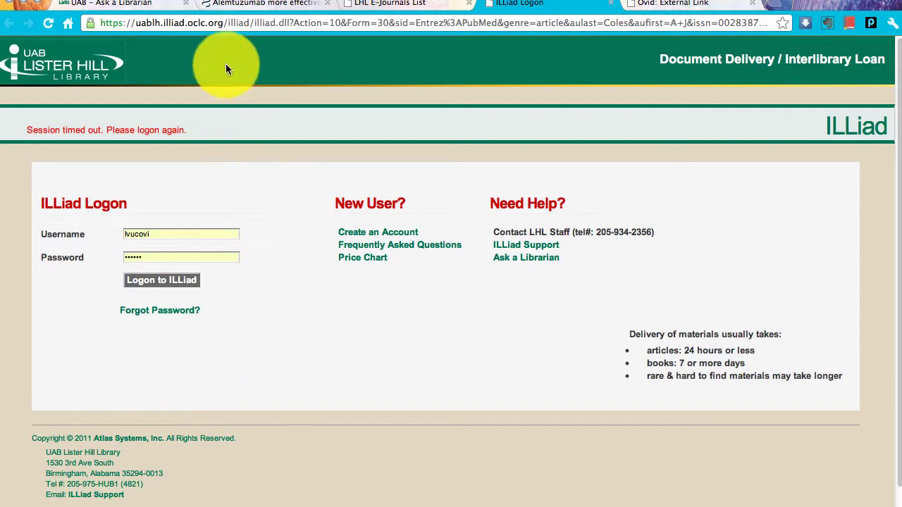
Switch back to the PubMed results list with citations 3, 4 and 5 still marked.
click(238, 8)
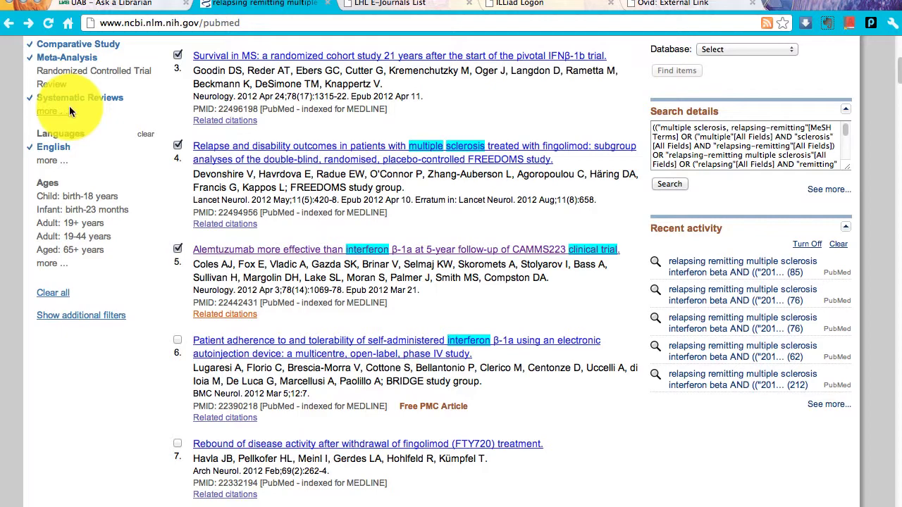
Mark results 6, 10 and 12, bringing the selection to 8 citations.
click(178, 340)
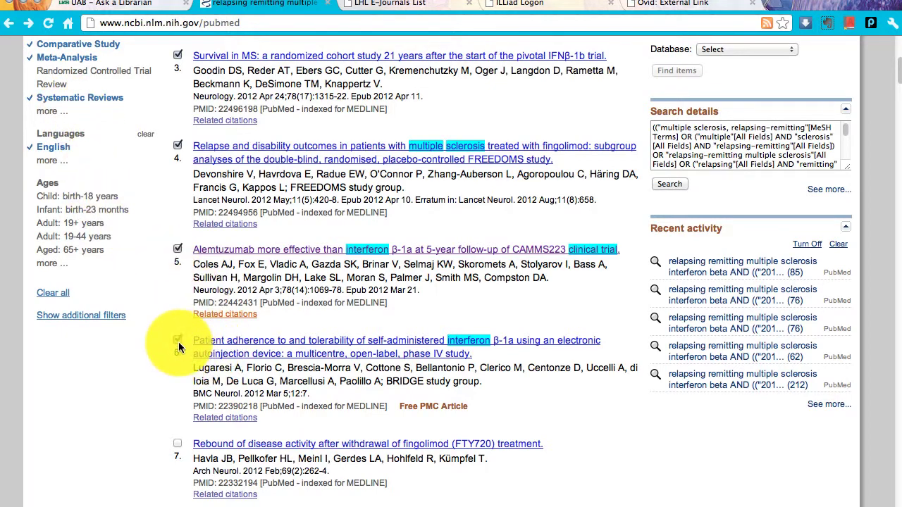
scroll(180, 339, down, 5)
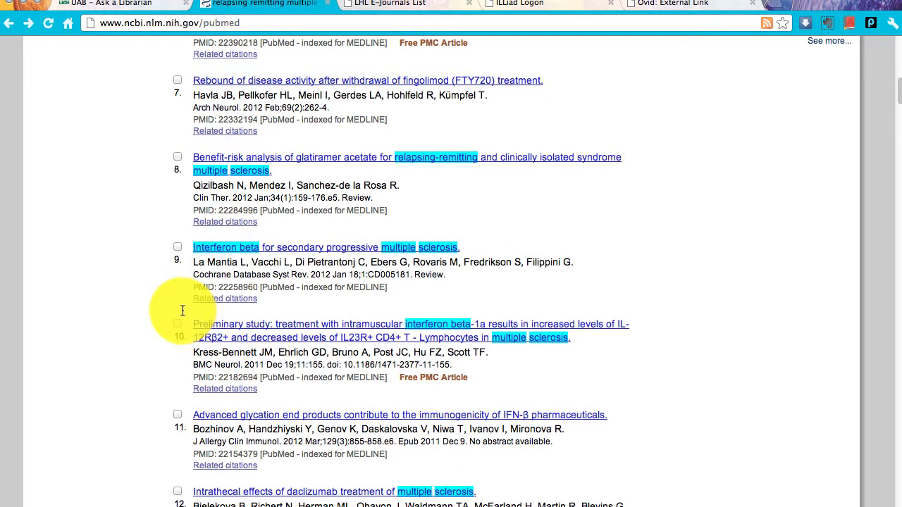
click(177, 324)
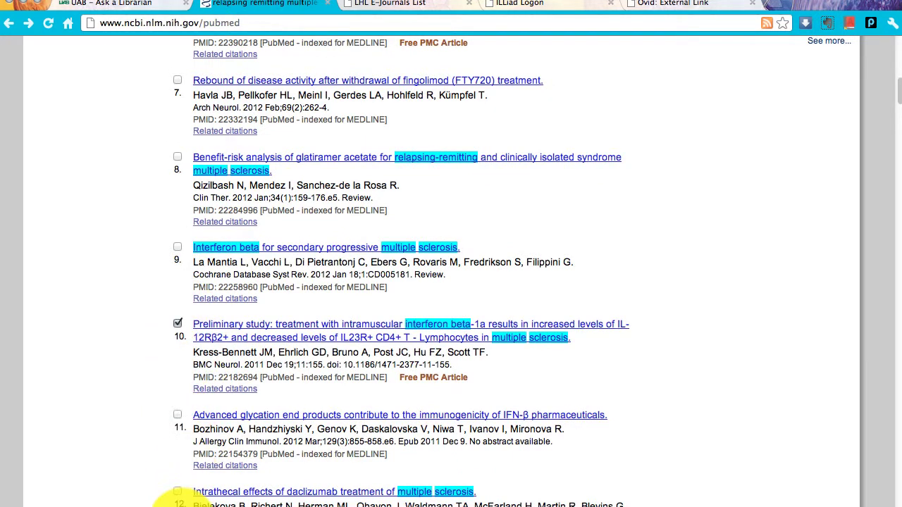
click(178, 492)
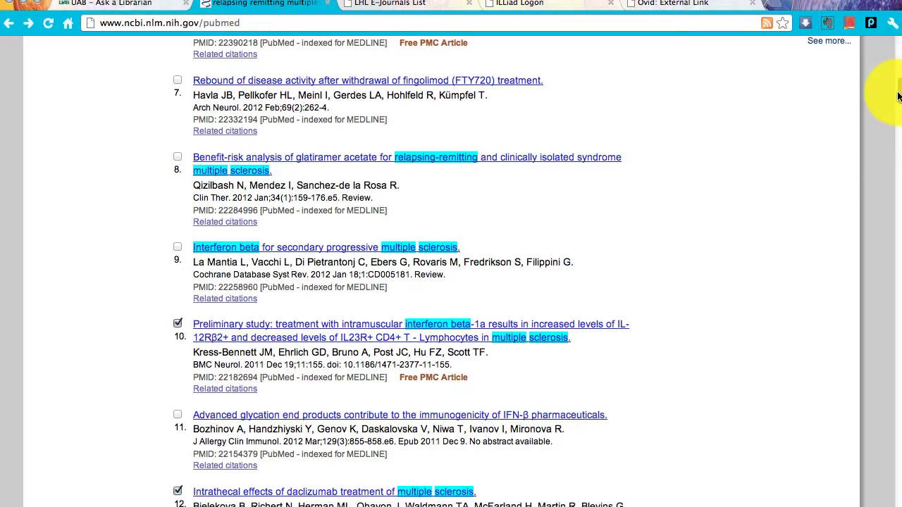
drag(896, 80, 895, 61)
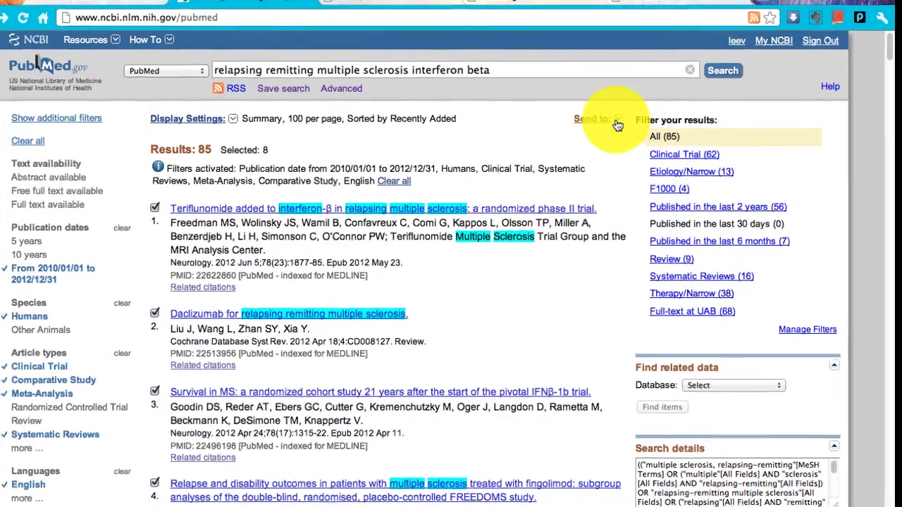
Check the Send to options for the 8 citations: File in Summary text format, then E-mail.
click(615, 124)
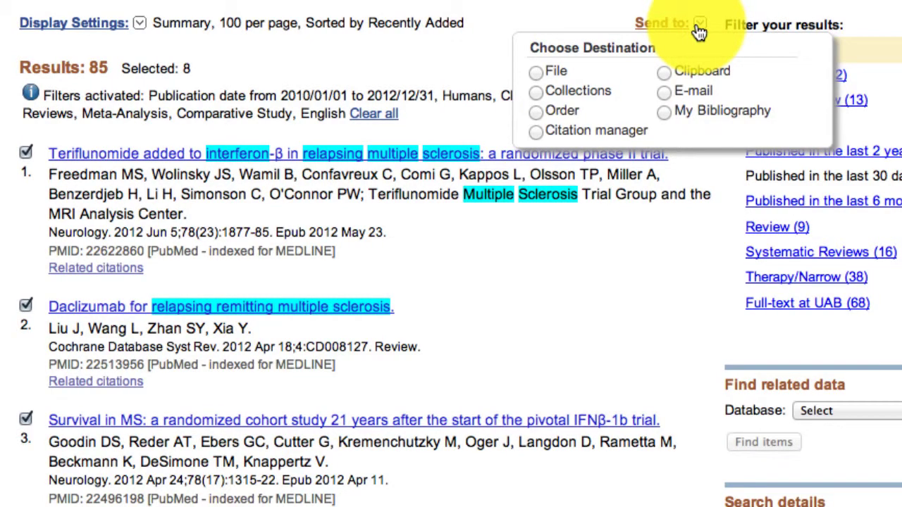
click(536, 74)
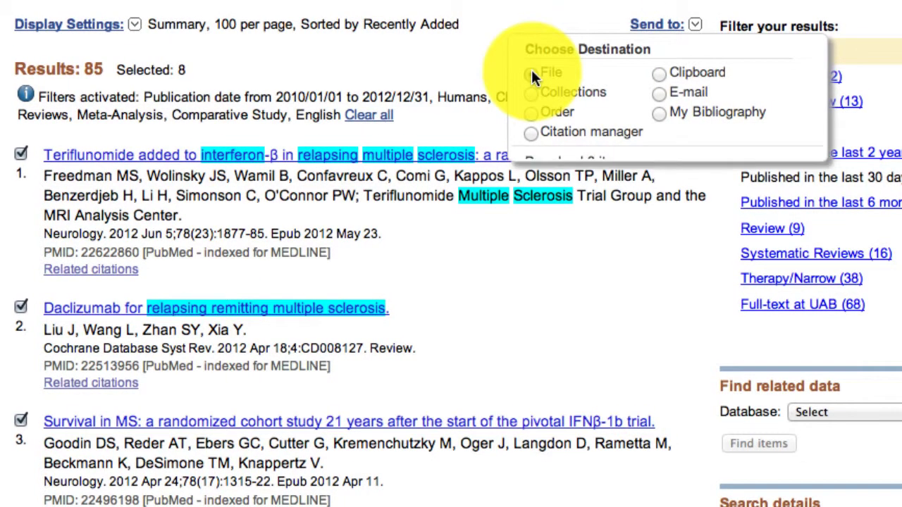
click(636, 221)
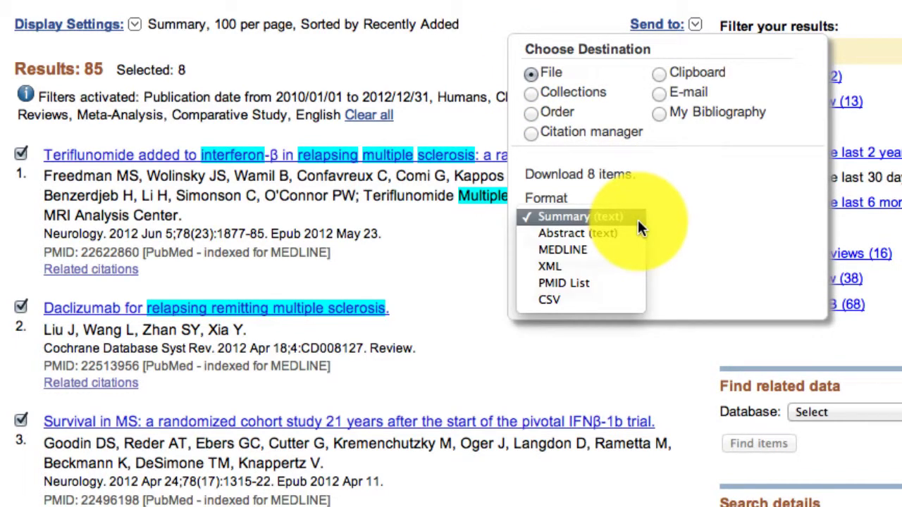
click(638, 222)
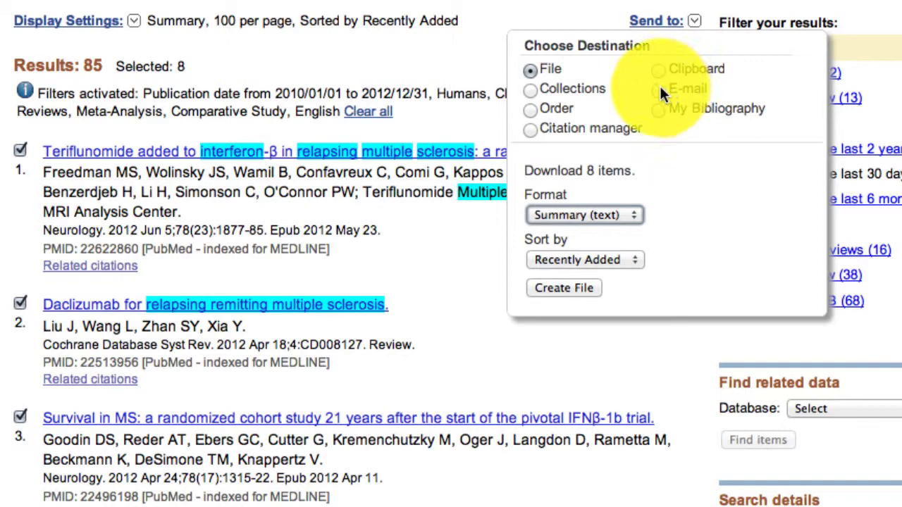
click(659, 87)
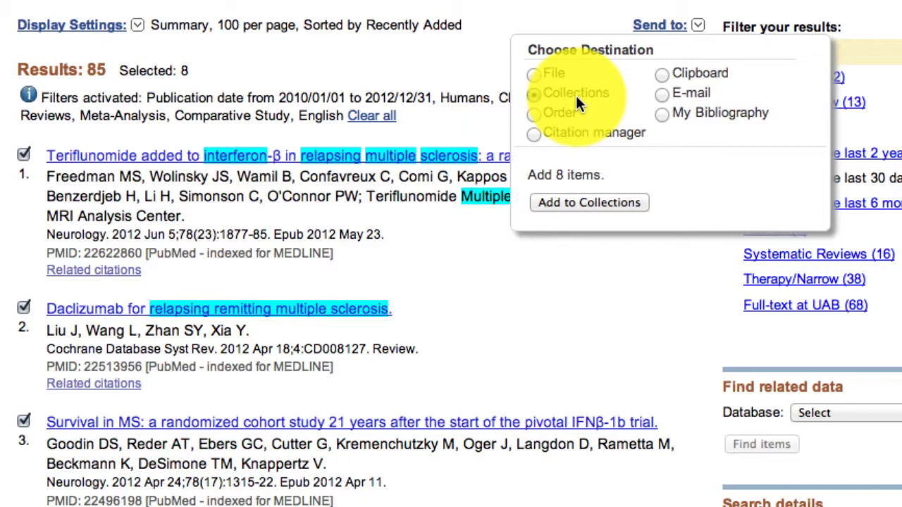
Save the 8 citations to a new My NCBI collection named 'MS'.
click(582, 207)
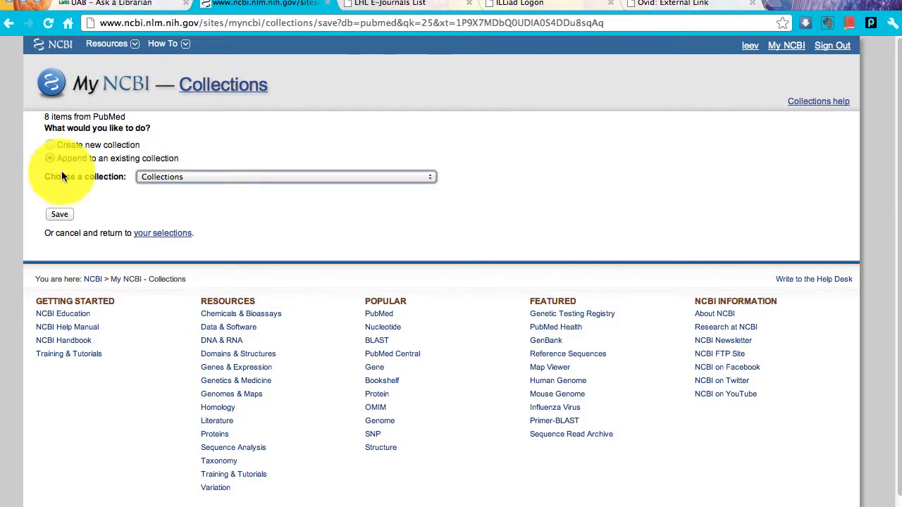
click(48, 143)
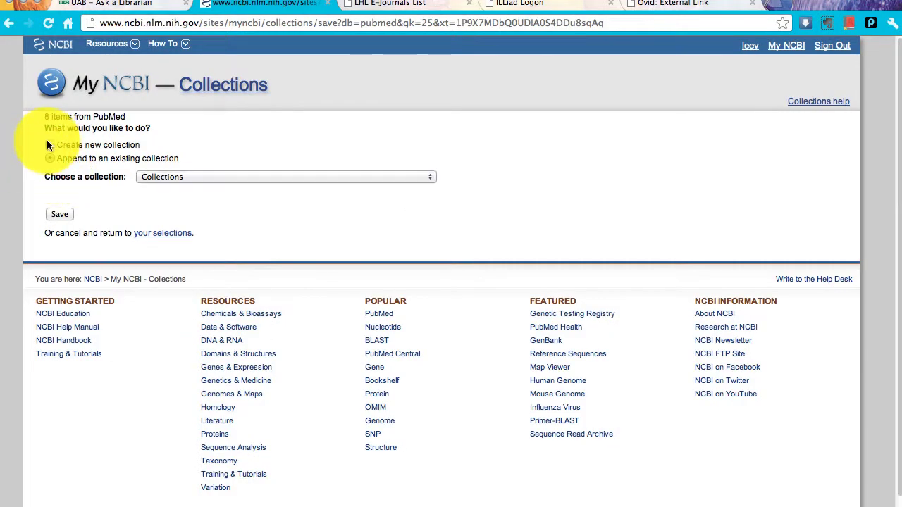
click(225, 177)
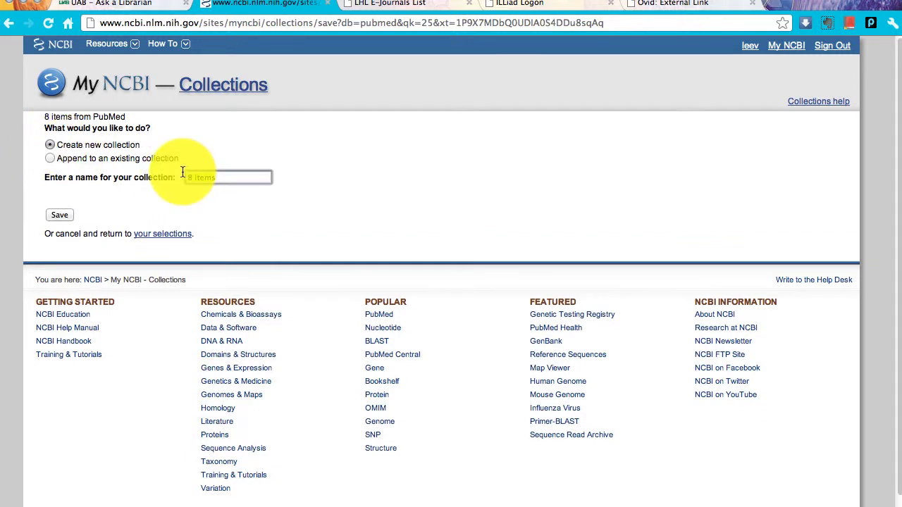
text(MS)
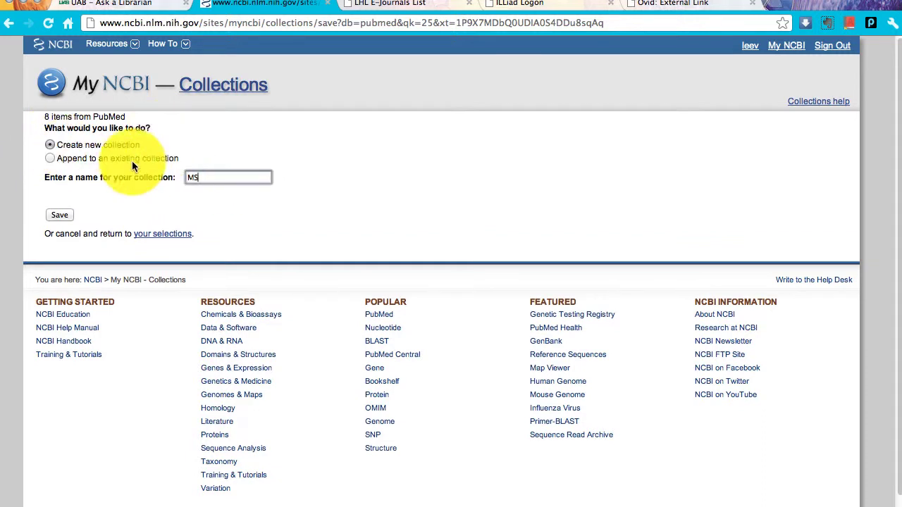
click(63, 216)
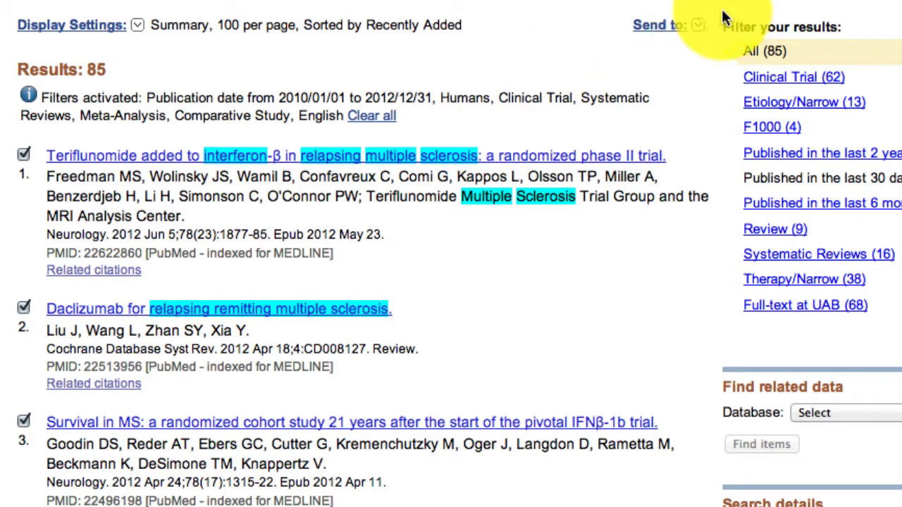
Add the 8 selected citations to the PubMed Clipboard.
click(705, 26)
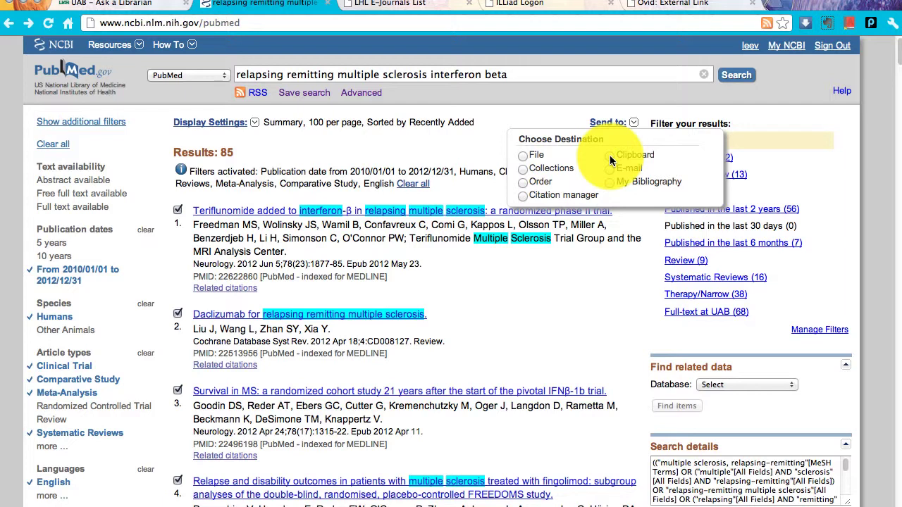
click(610, 156)
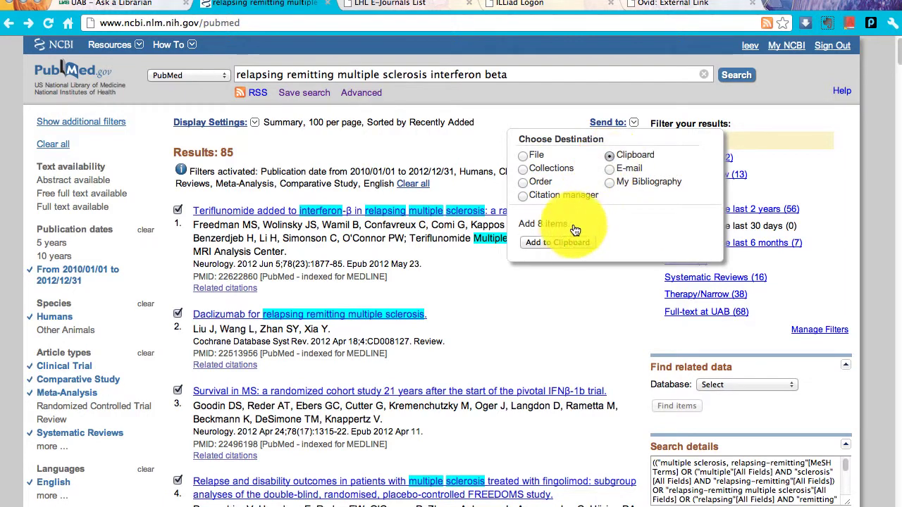
click(562, 247)
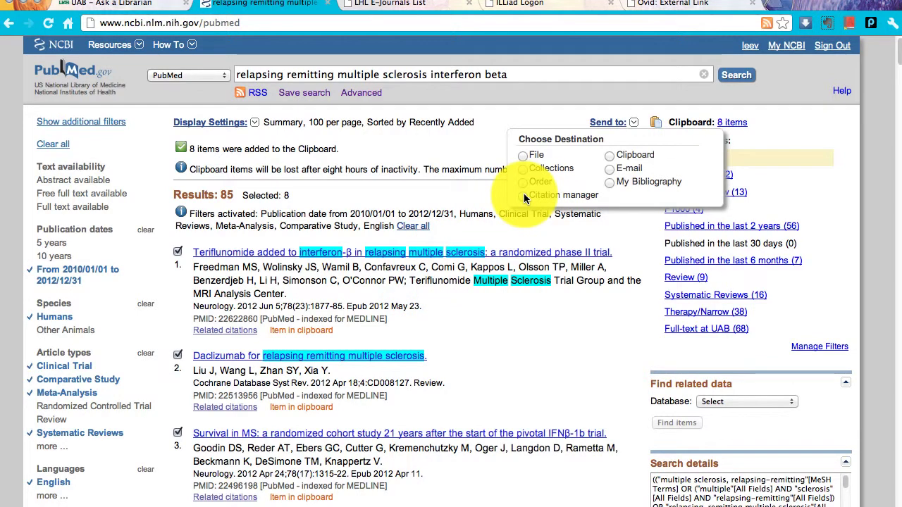
click(524, 196)
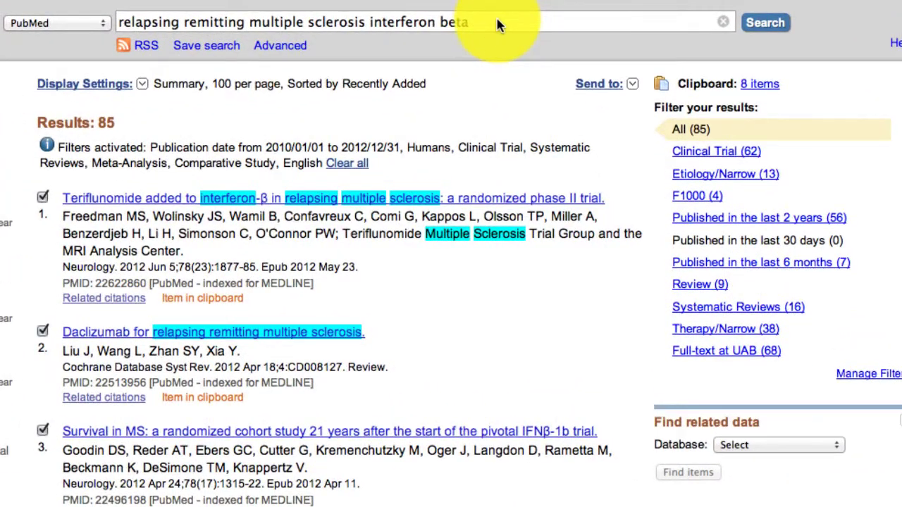
Replace 'interferon beta' with 'oral treatments' in the query and rerun the search.
drag(494, 20, 369, 18)
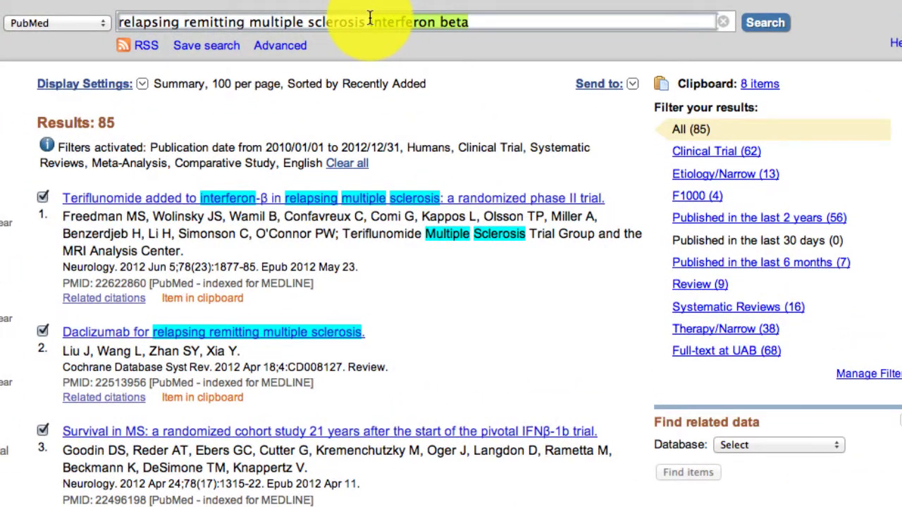
key(BackSpace)
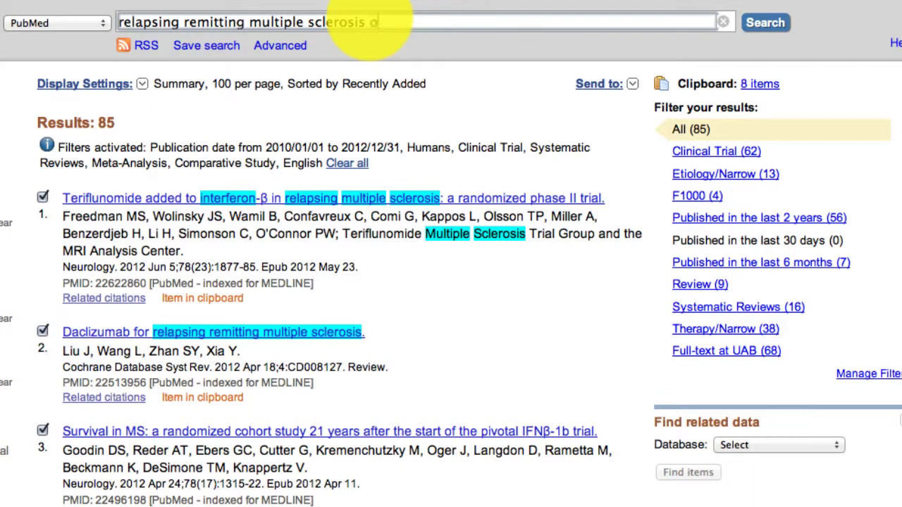
text(oral treatments)
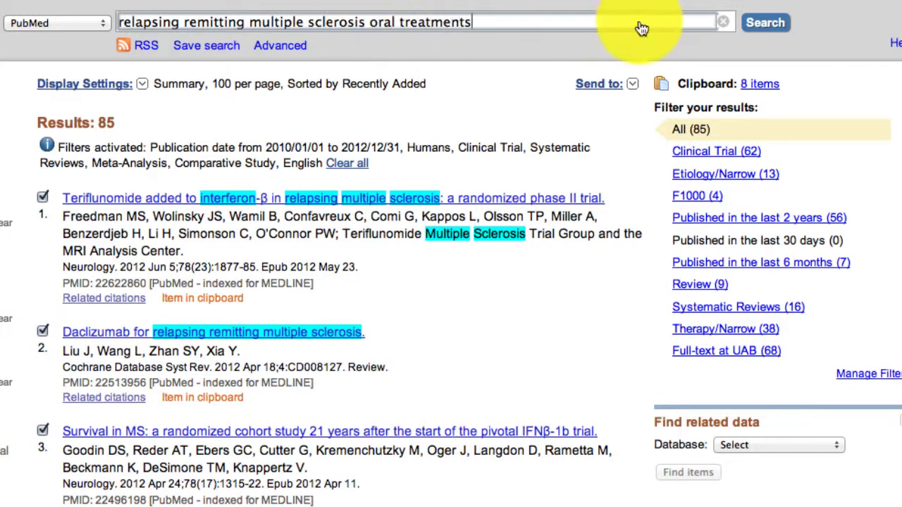
click(775, 29)
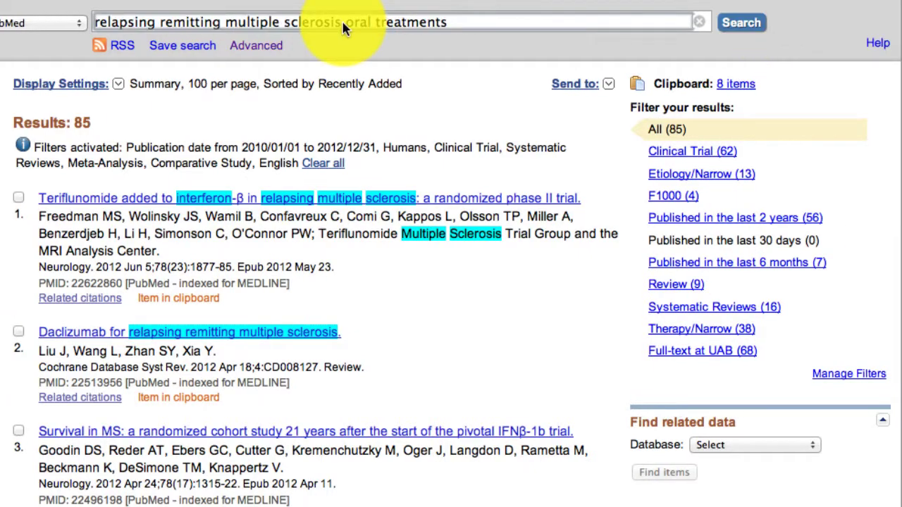
click(757, 28)
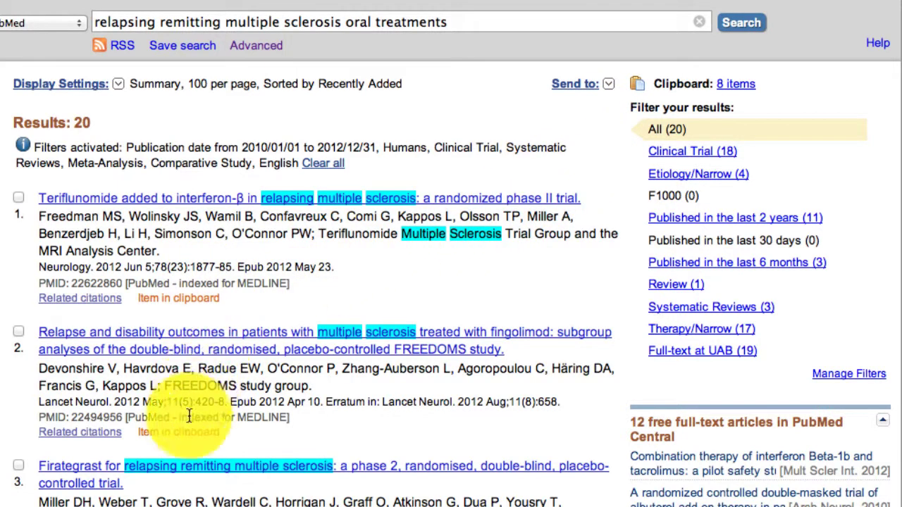
Select the Firategrast, network meta-analysis and oral teriflunomide results (3–5).
click(18, 466)
scroll(120, 504, down, 2)
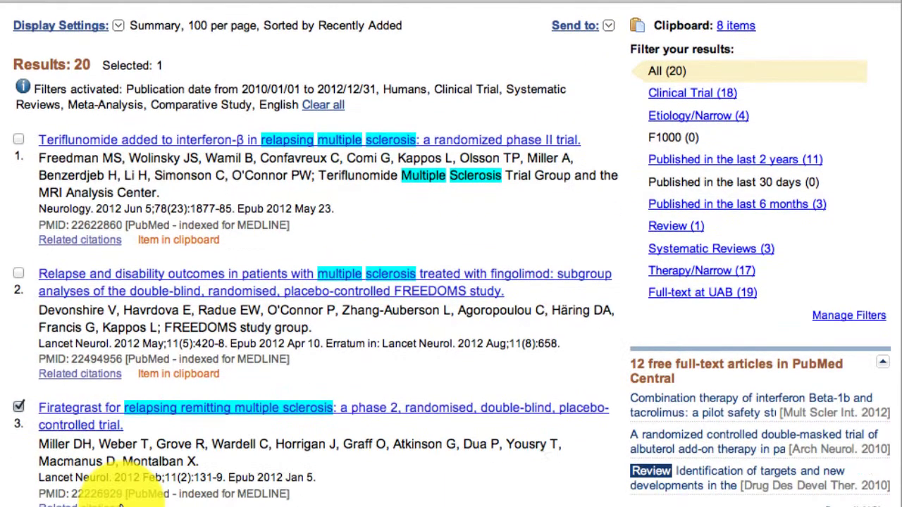
scroll(119, 505, down, 7)
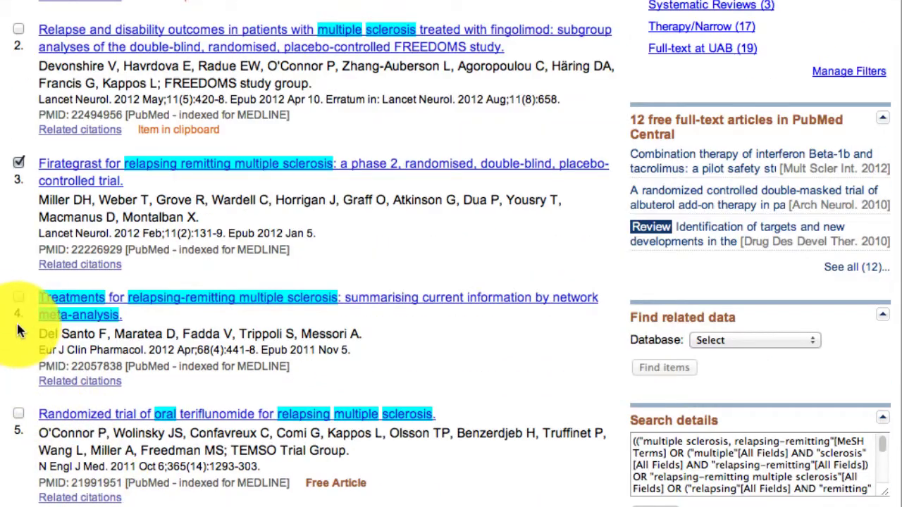
click(19, 297)
click(18, 413)
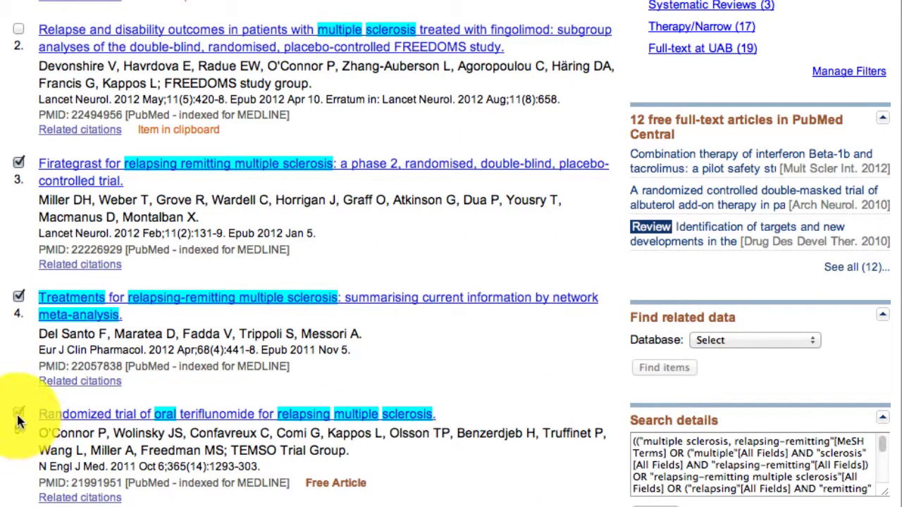
scroll(626, 41, up, 7)
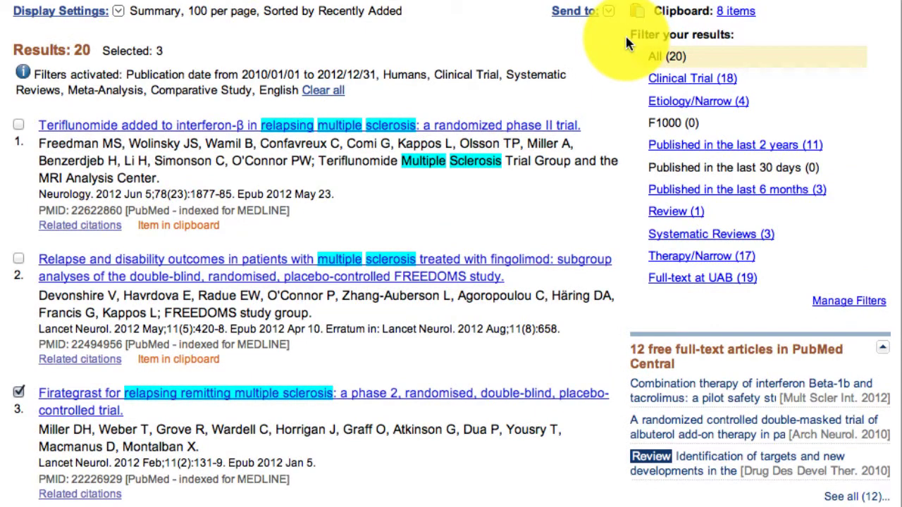
Add the three results to the Clipboard and view its 11 items.
click(607, 11)
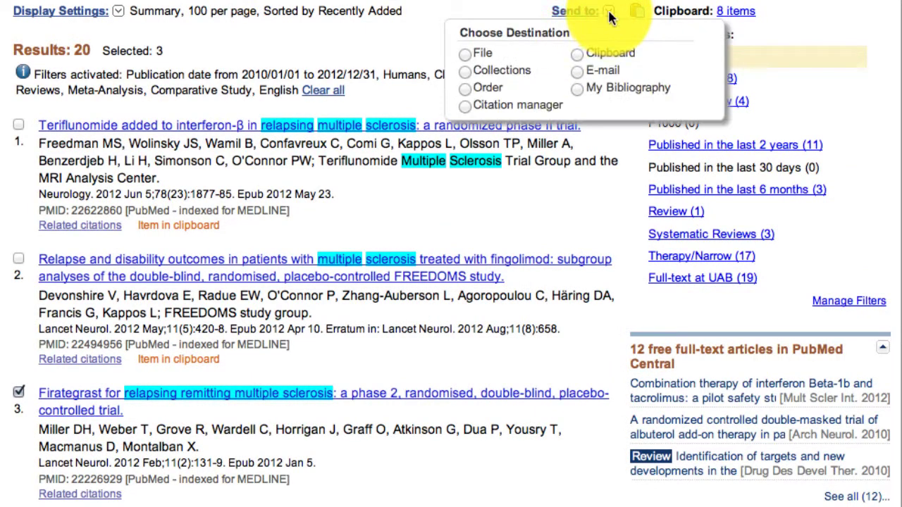
click(578, 52)
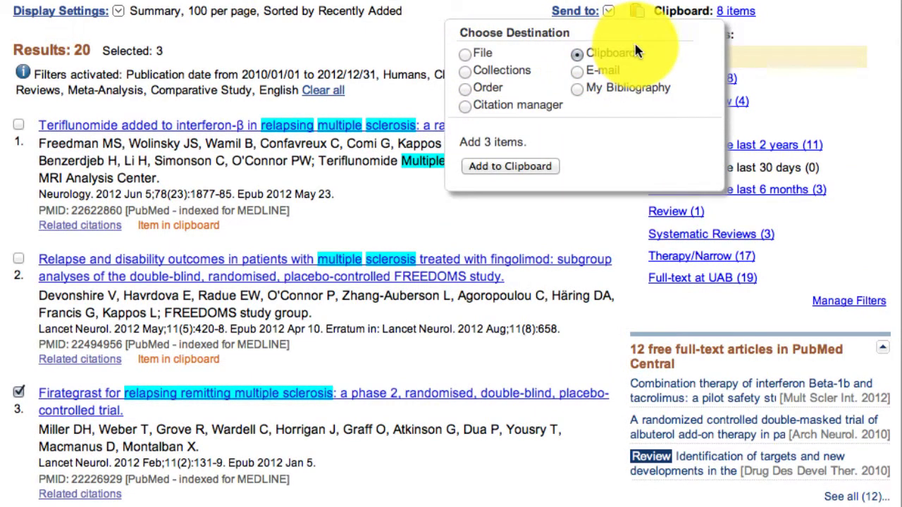
click(547, 169)
click(736, 11)
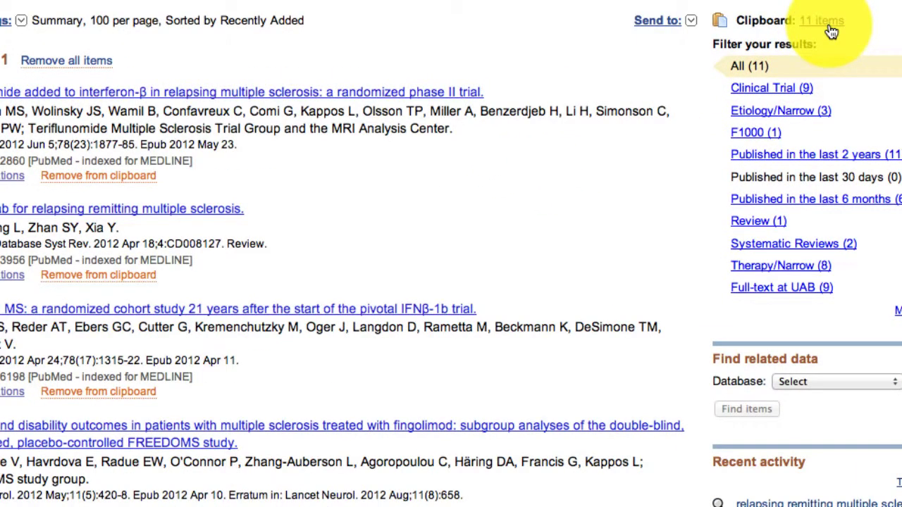
click(691, 26)
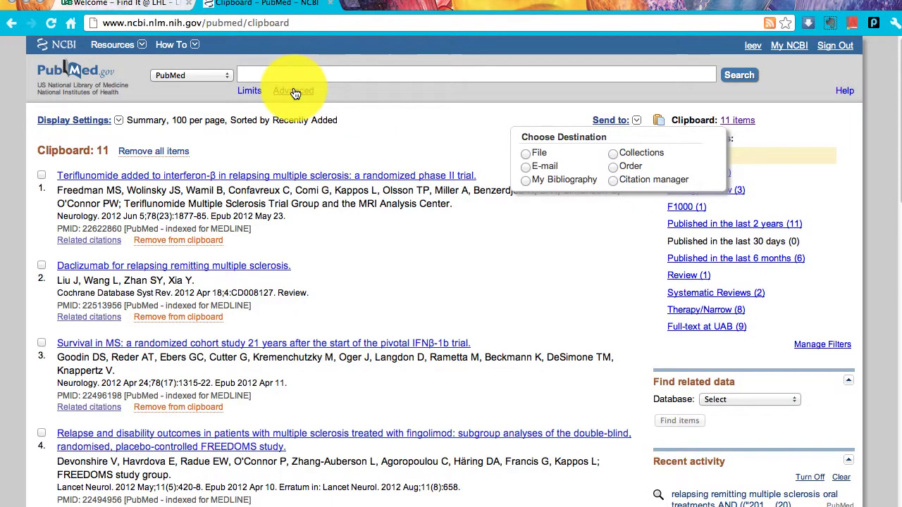
Review the search history in the Advanced Search Builder and reopen search #15's results.
click(295, 94)
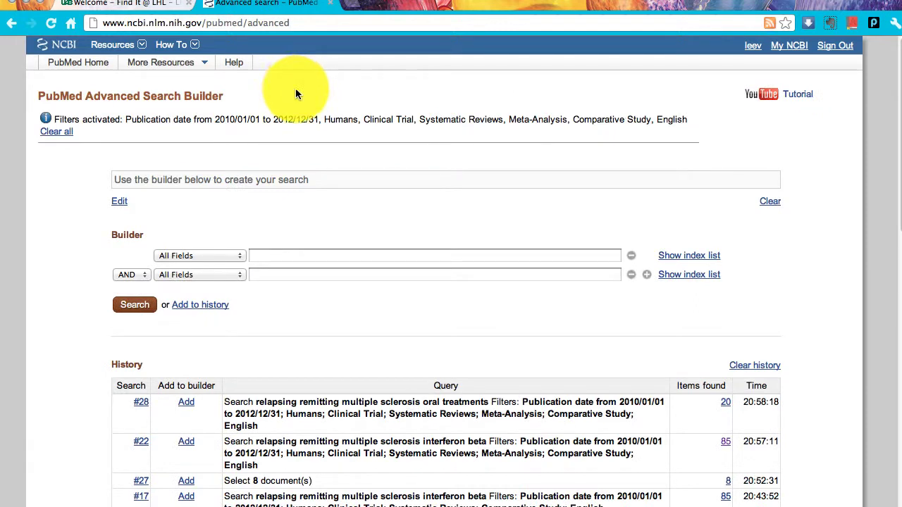
scroll(302, 92, down, 2)
scroll(303, 87, down, 4)
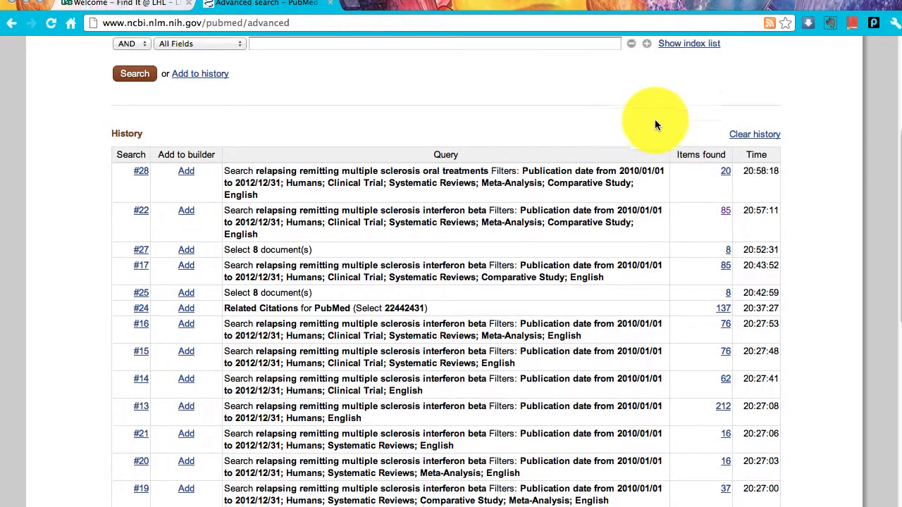
scroll(655, 124, down, 4)
click(726, 175)
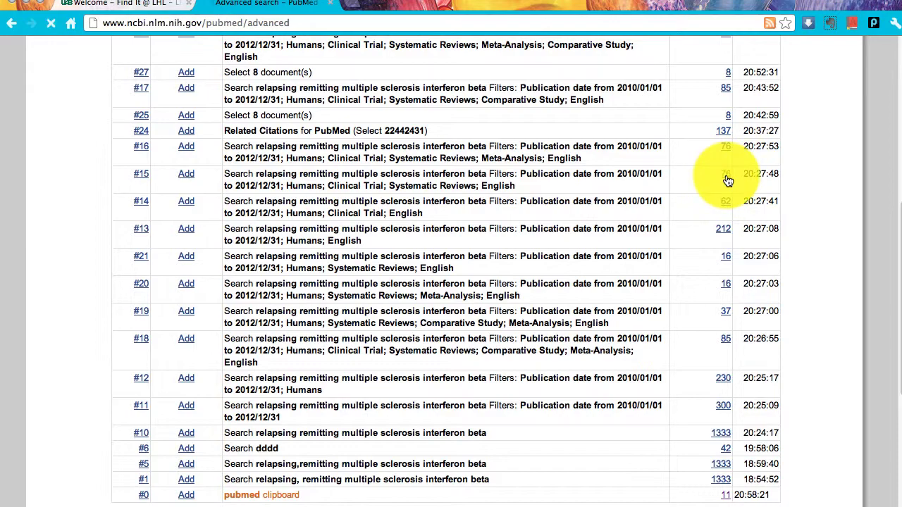